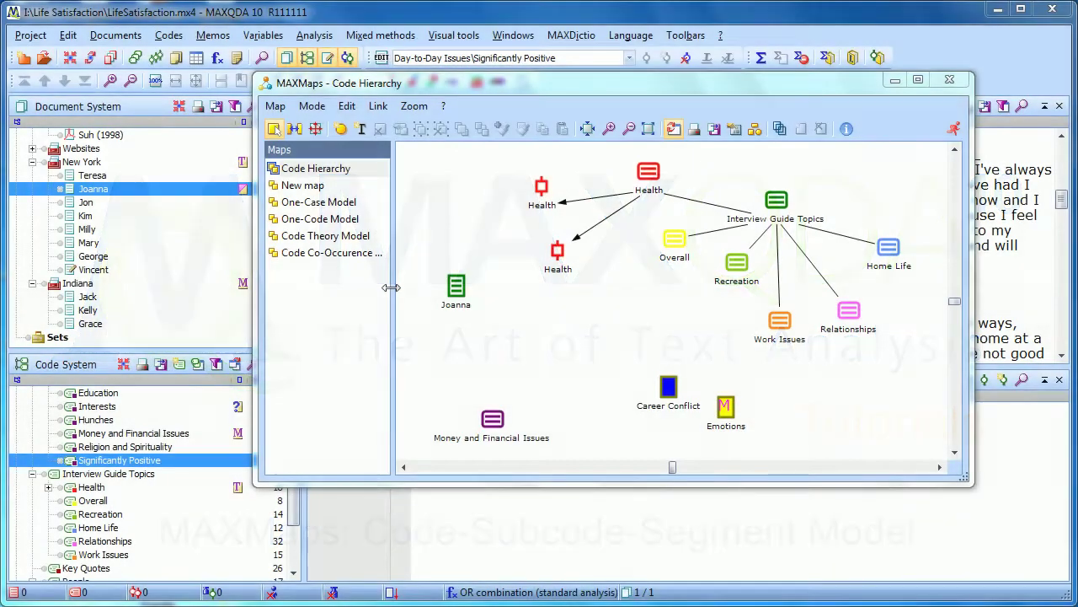
Show the Map menu's New model submenu listing the model types
left_click(280, 107)
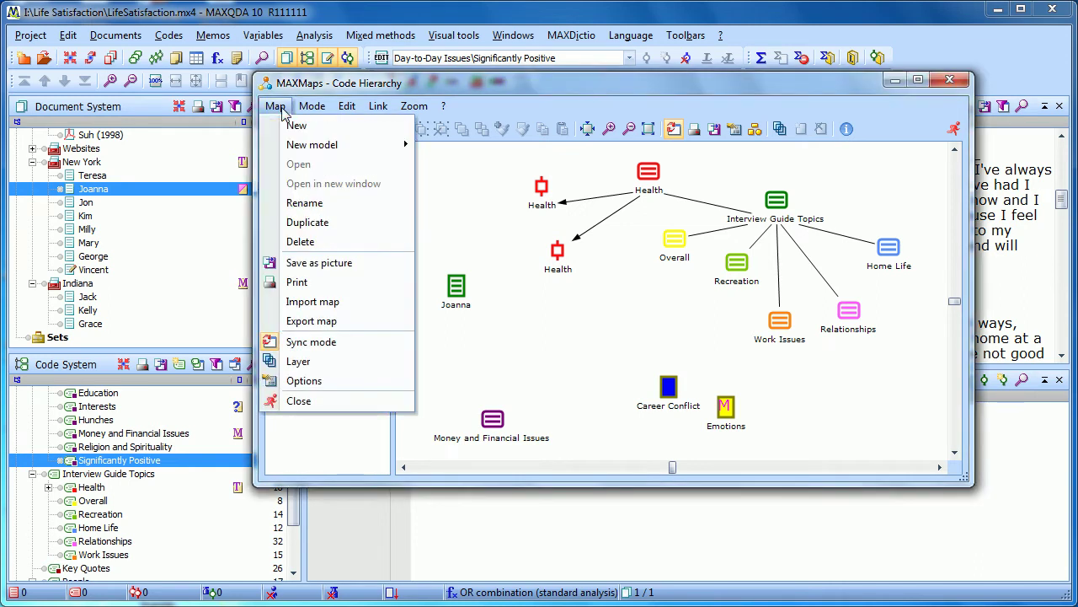
mouse_move(317, 150)
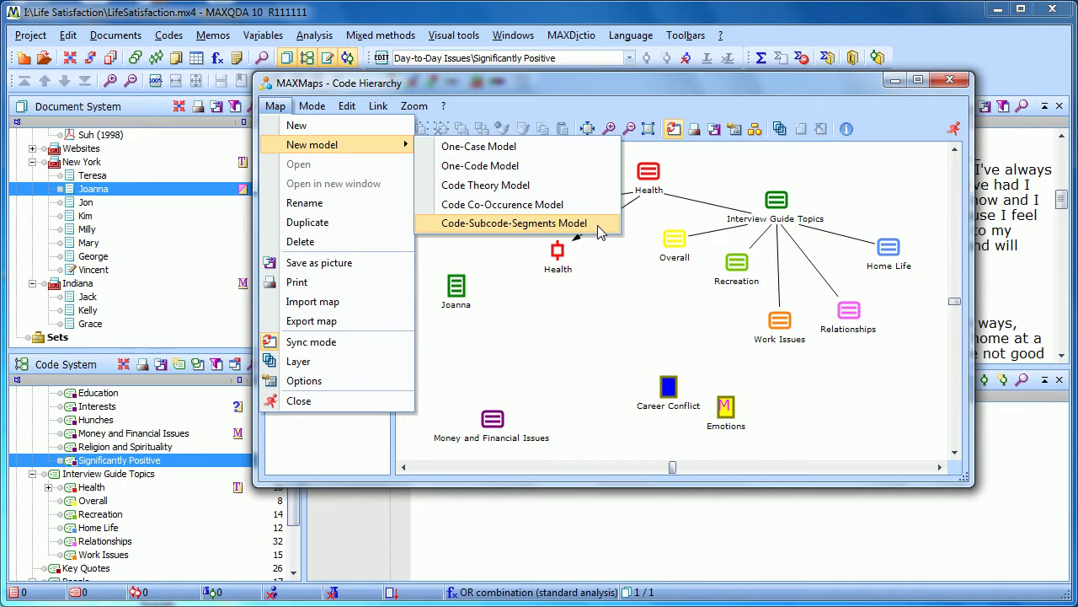
Create a Code-Subcode-Segments Model map and drop Interview Guide Topics onto it
left_click(514, 223)
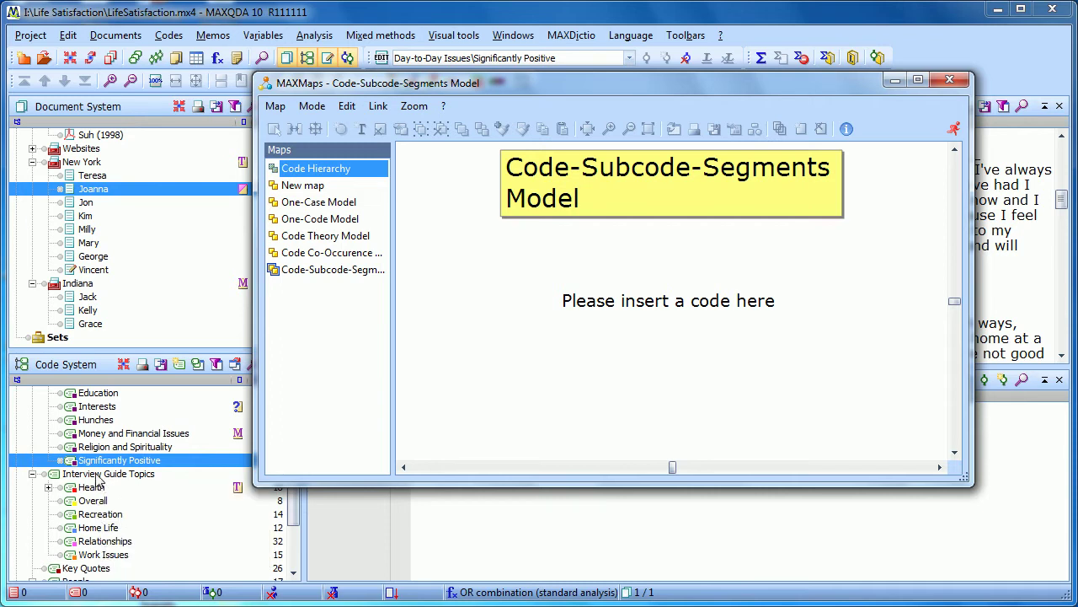
left_click_drag(101, 474, 646, 310)
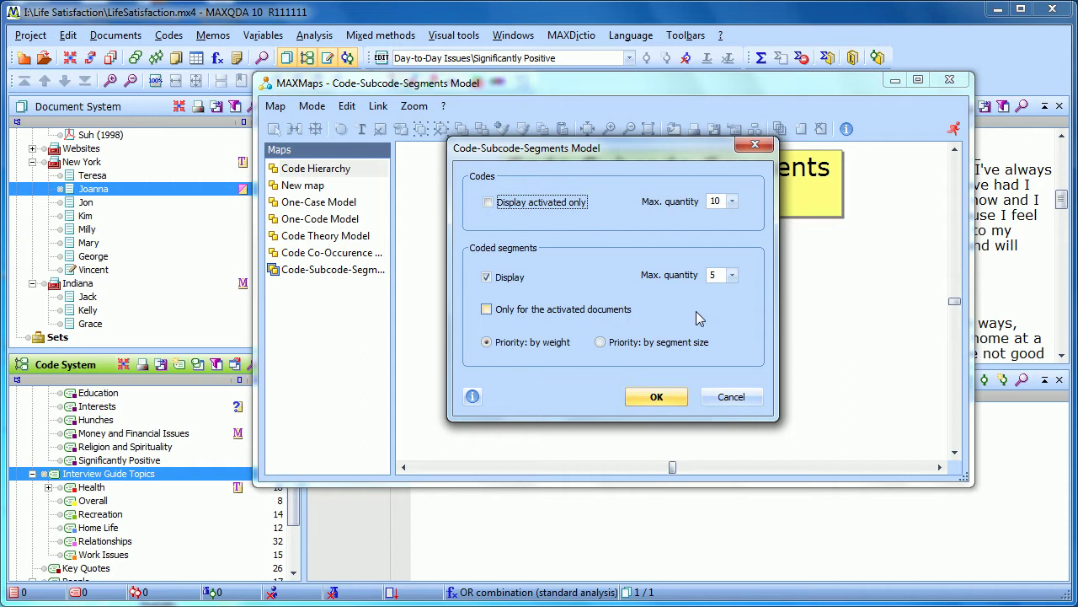
Set segment priority to 'by segment size' and confirm to generate the model
left_click(601, 343)
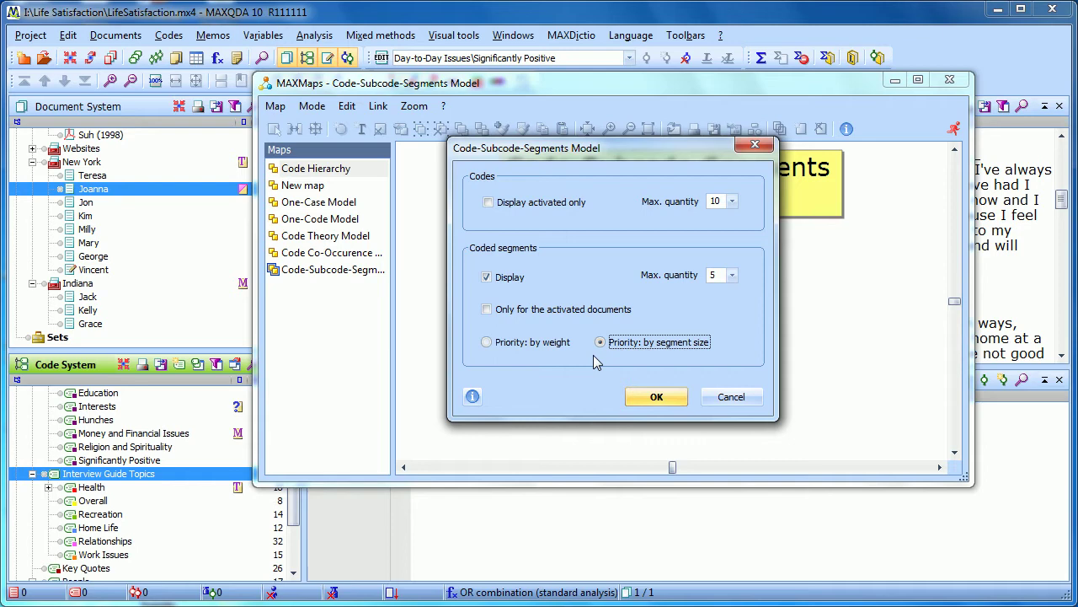
left_click(646, 396)
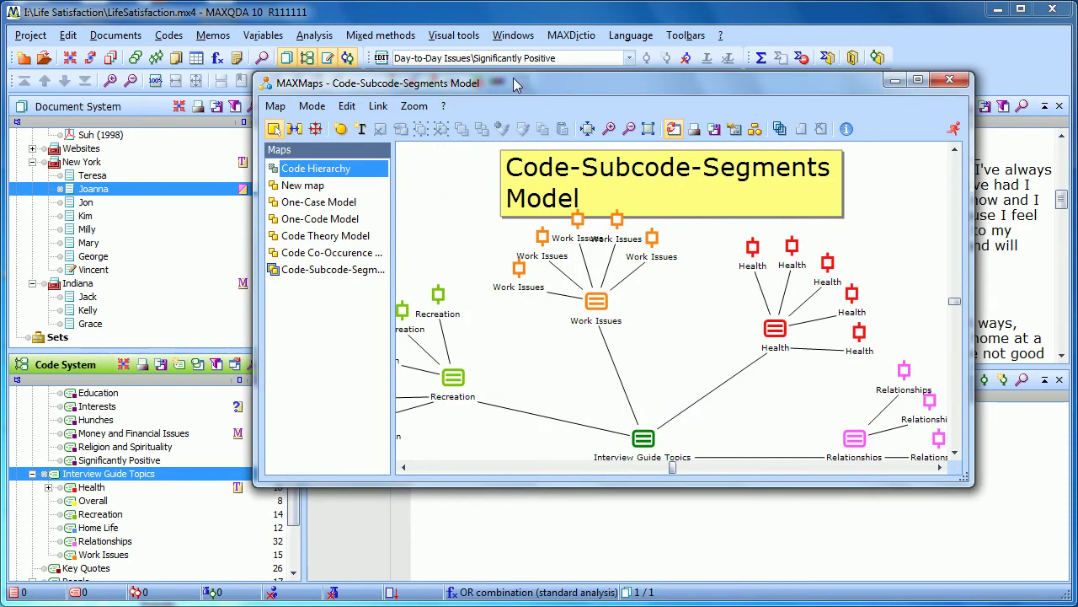
Move the MAXMaps window left, enlarge it, and scroll to the Recreation and Home Life nodes
left_click_drag(510, 85, 282, 81)
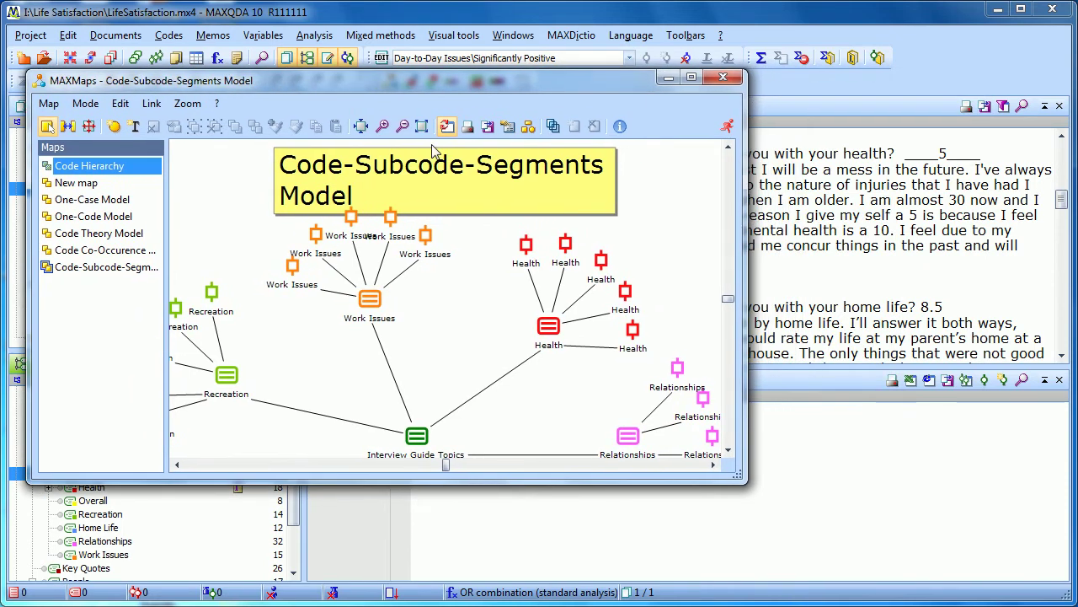
left_click_drag(747, 468, 1035, 568)
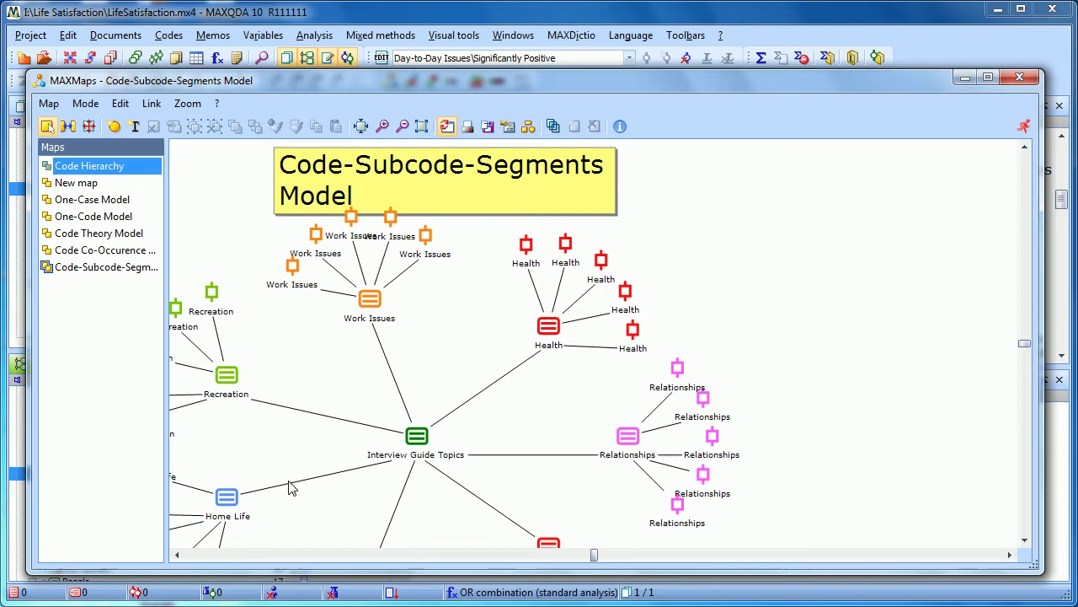
left_click(178, 555)
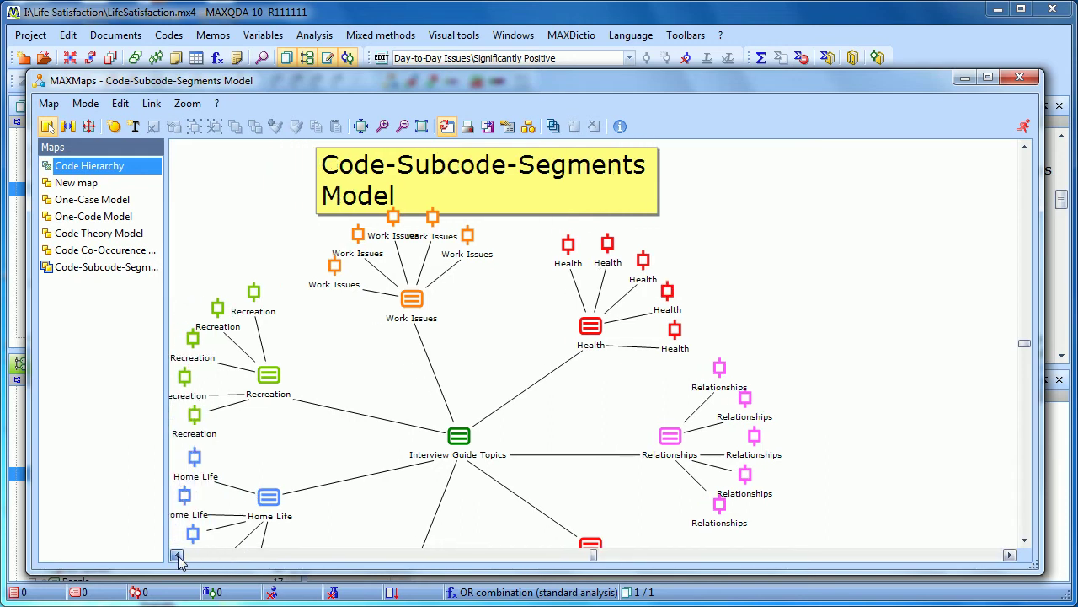
left_click(178, 555)
left_click(178, 555)
left_click(178, 555)
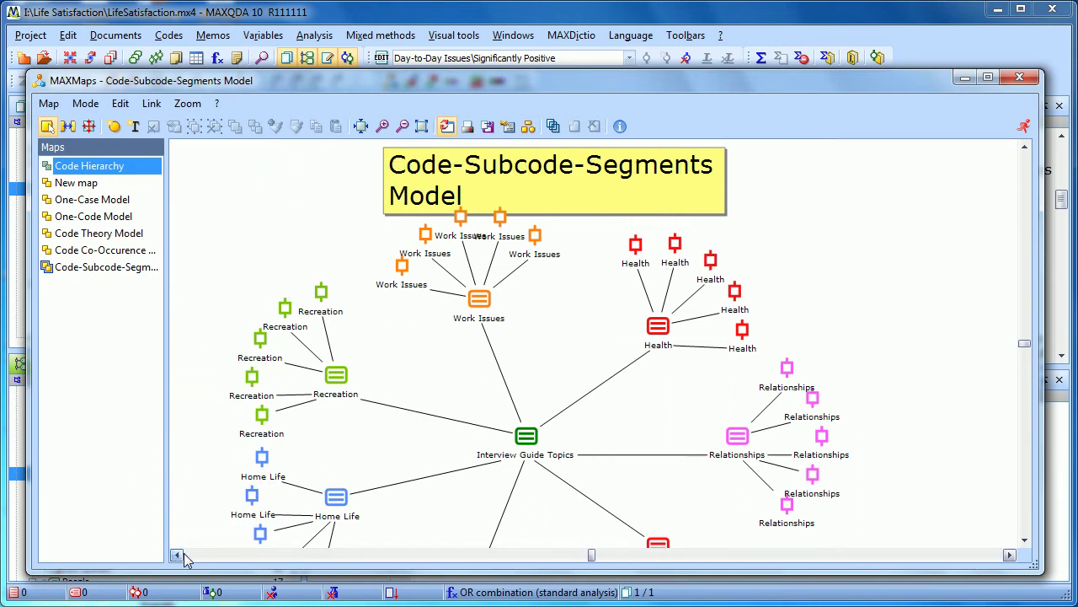
Zoom out and scroll down until the Overall nodes at the bottom are visible
left_click(588, 362)
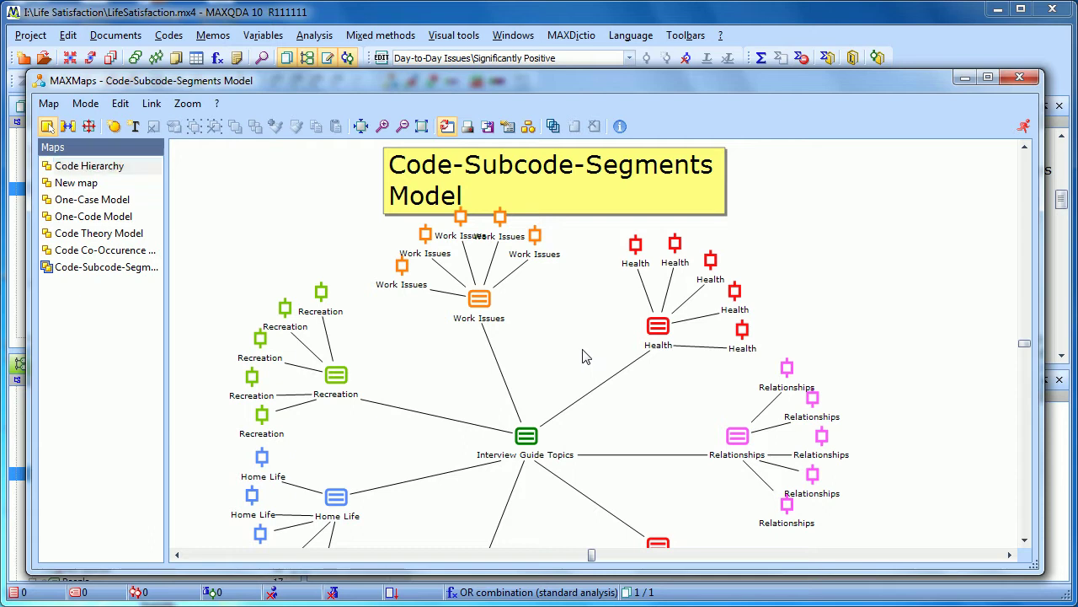
scroll(588, 362, "down", 1)
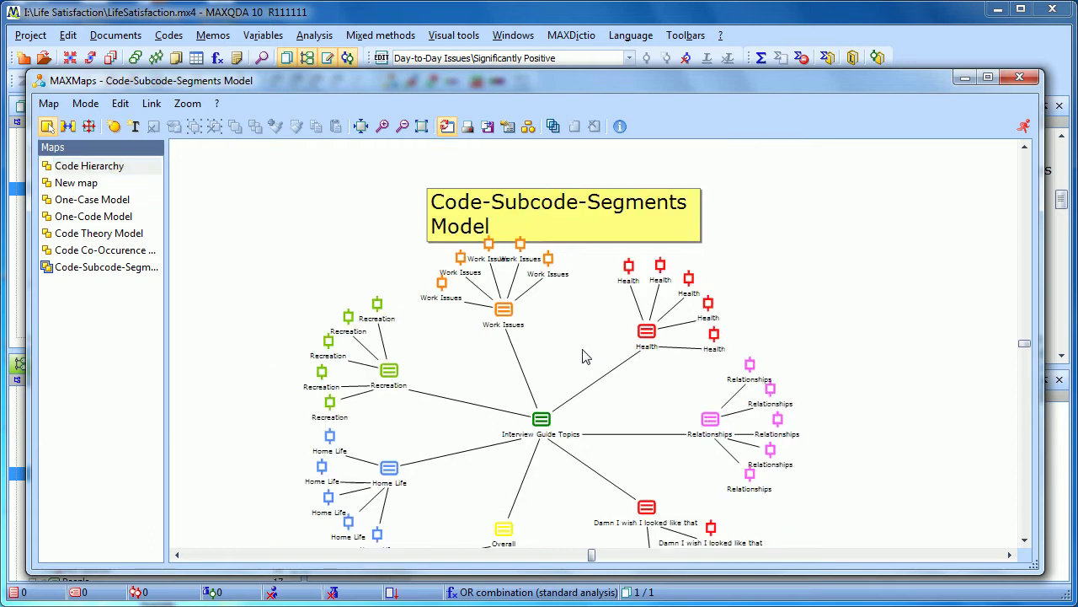
left_click(1024, 540)
left_click(1025, 540)
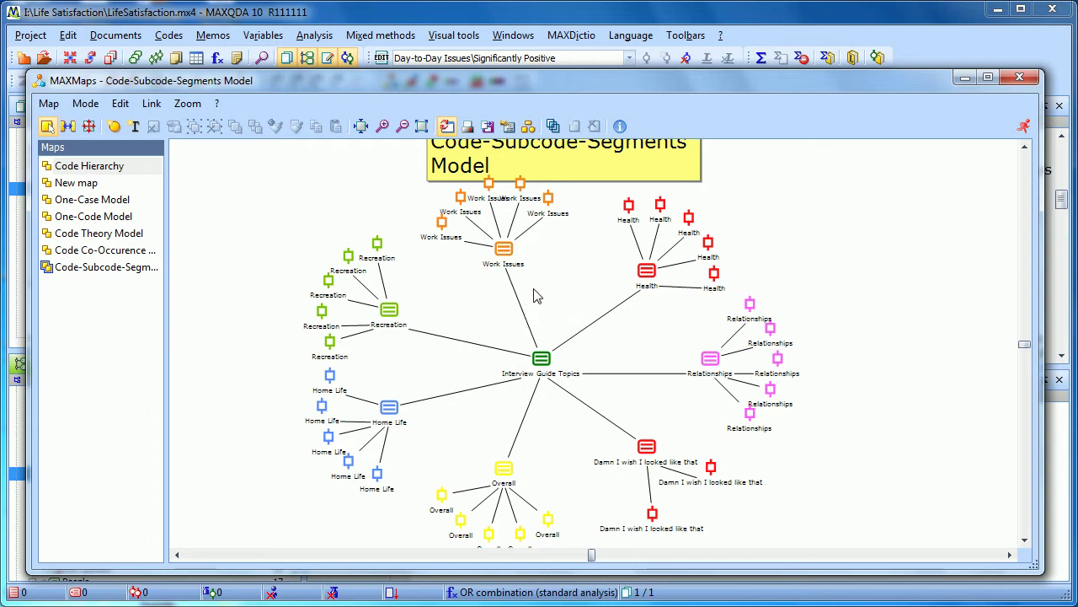
Drag the Work Issues code and three of its segments downward to spread them apart
left_click_drag(508, 255, 529, 322)
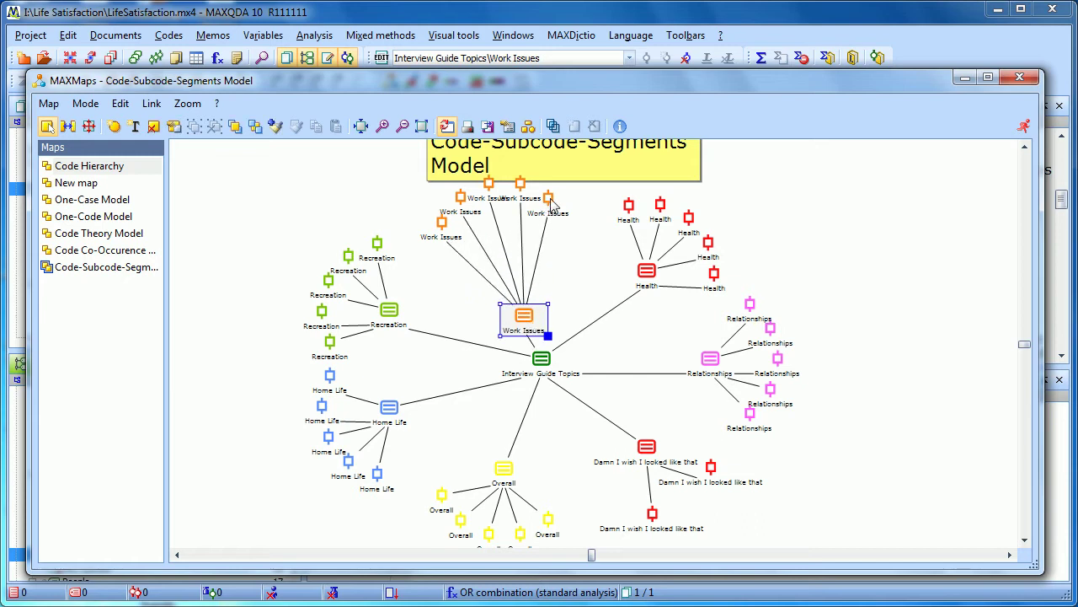
left_click_drag(549, 198, 556, 268)
left_click_drag(523, 187, 549, 228)
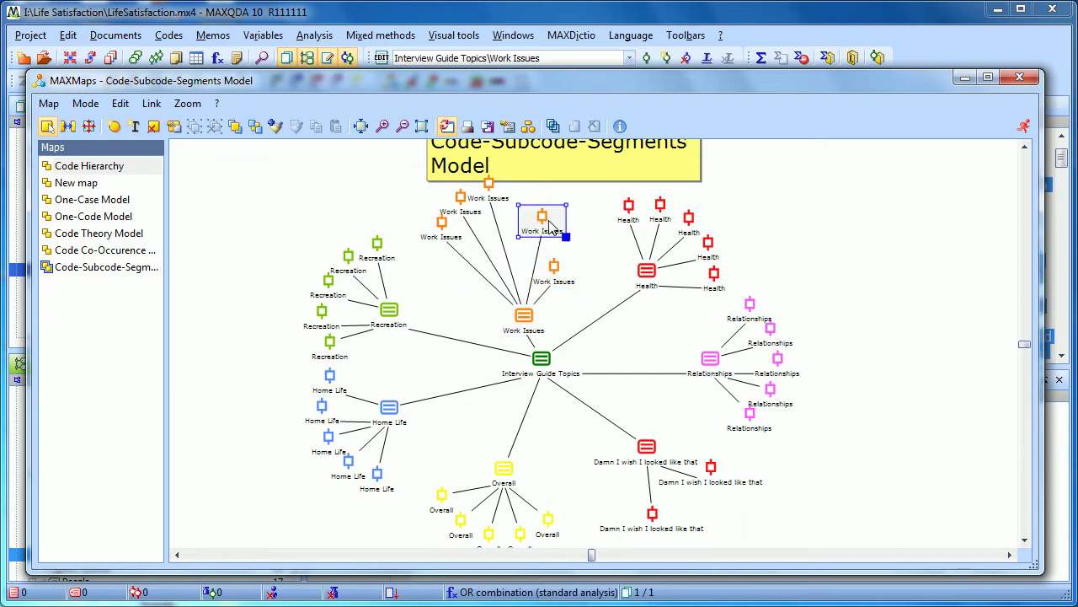
left_click_drag(493, 198, 508, 249)
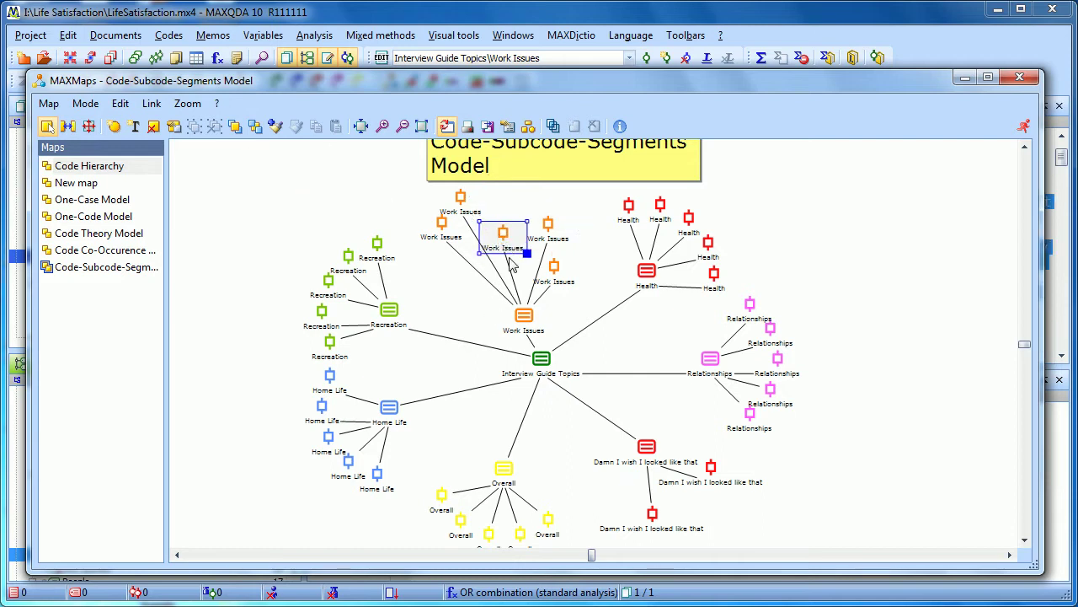
left_click(412, 214)
Zoom in on the upper map and inspect the Work Issues segment details
scroll(468, 244, "up", 2)
scroll(467, 245, "up", 2)
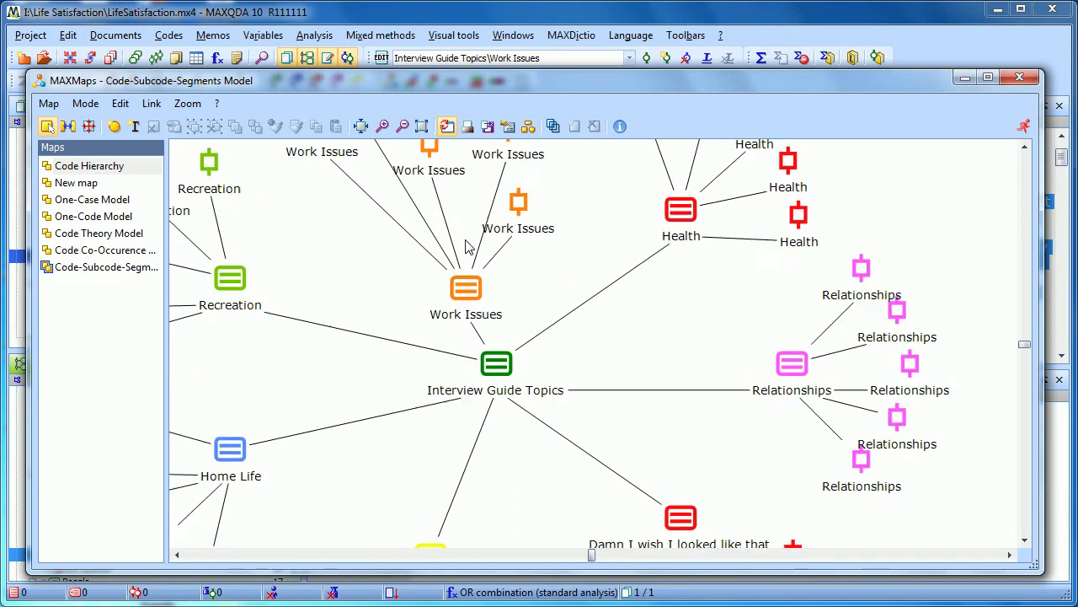
left_click(1024, 148)
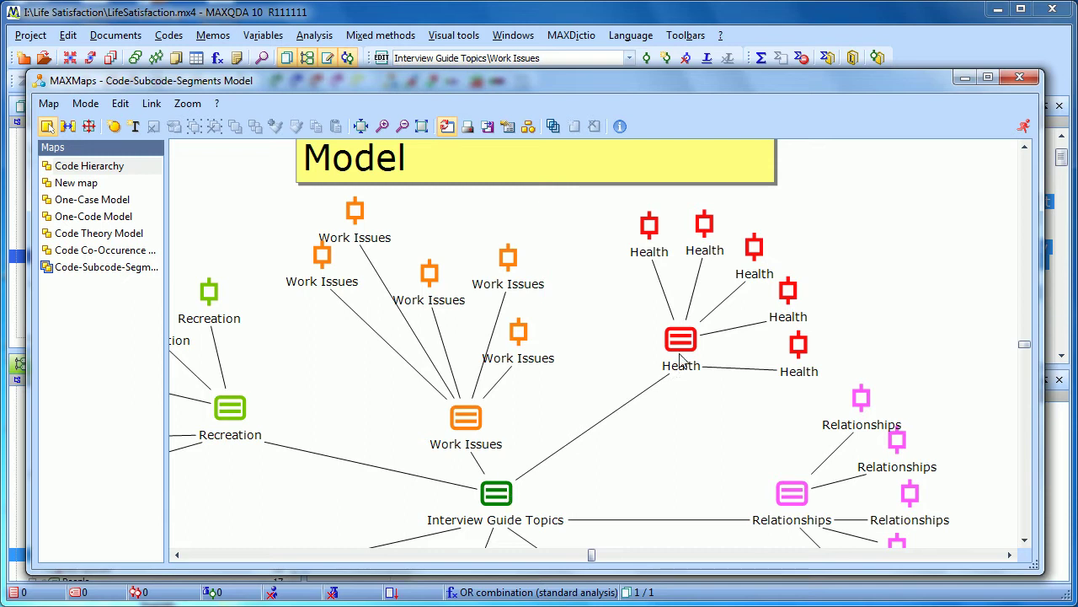
mouse_move(691, 339)
mouse_move(705, 227)
mouse_move(758, 251)
mouse_move(789, 303)
mouse_move(802, 360)
Zoom out and scroll down to view the lower branches of the model
scroll(594, 334, "down", 3)
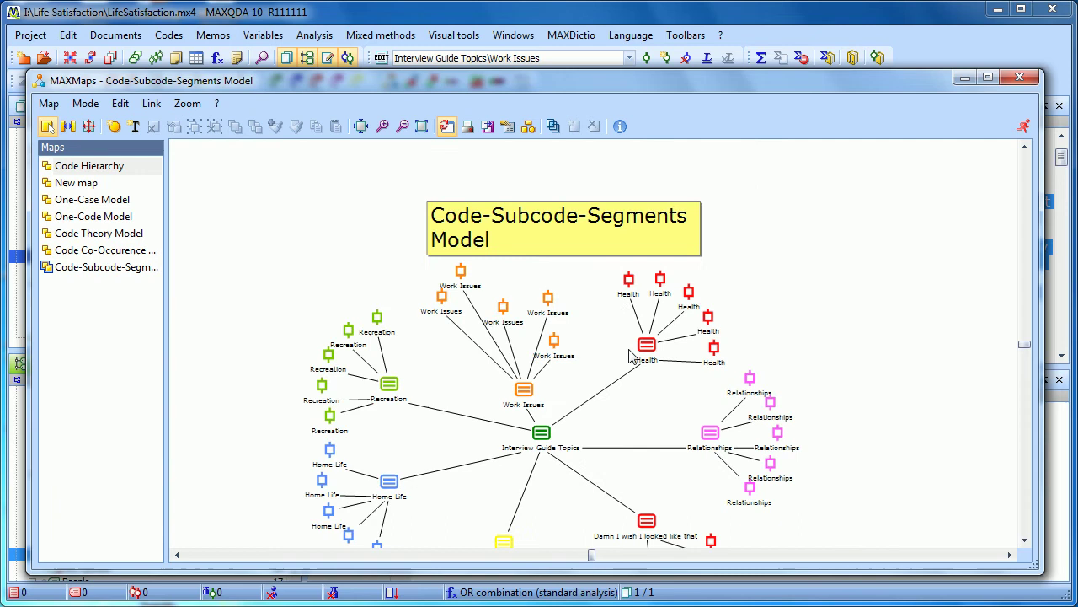
left_click(1024, 540)
scroll(1024, 543, "down", 5)
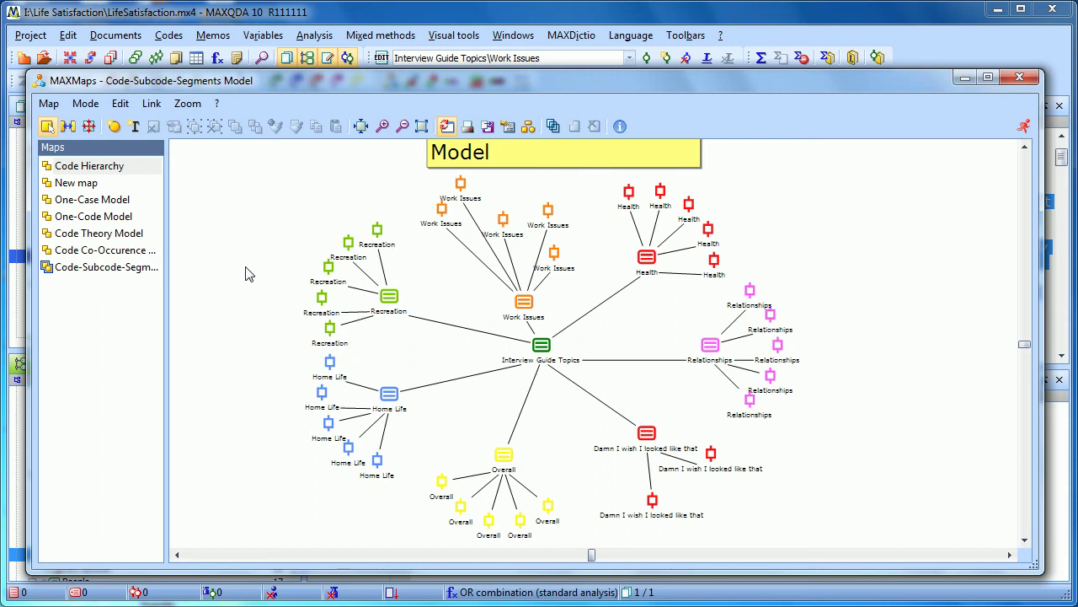
Delete the Recreation code node and all of its segment nodes from the map
left_click_drag(389, 296, 432, 313)
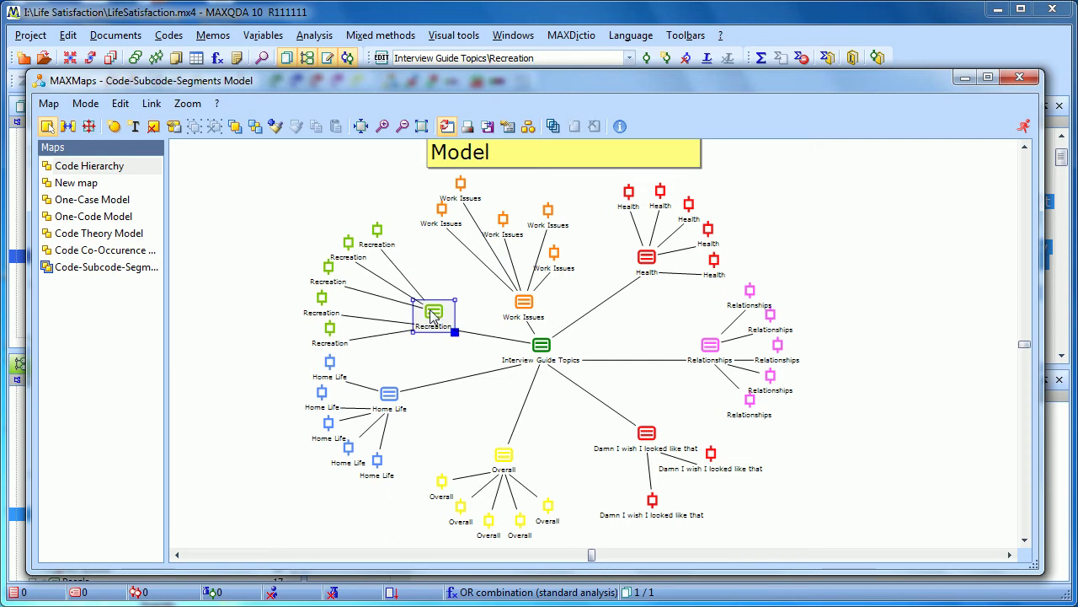
mouse_move(377, 233)
left_mouse_down()
mouse_move(404, 244)
mouse_move(364, 245)
left_mouse_up()
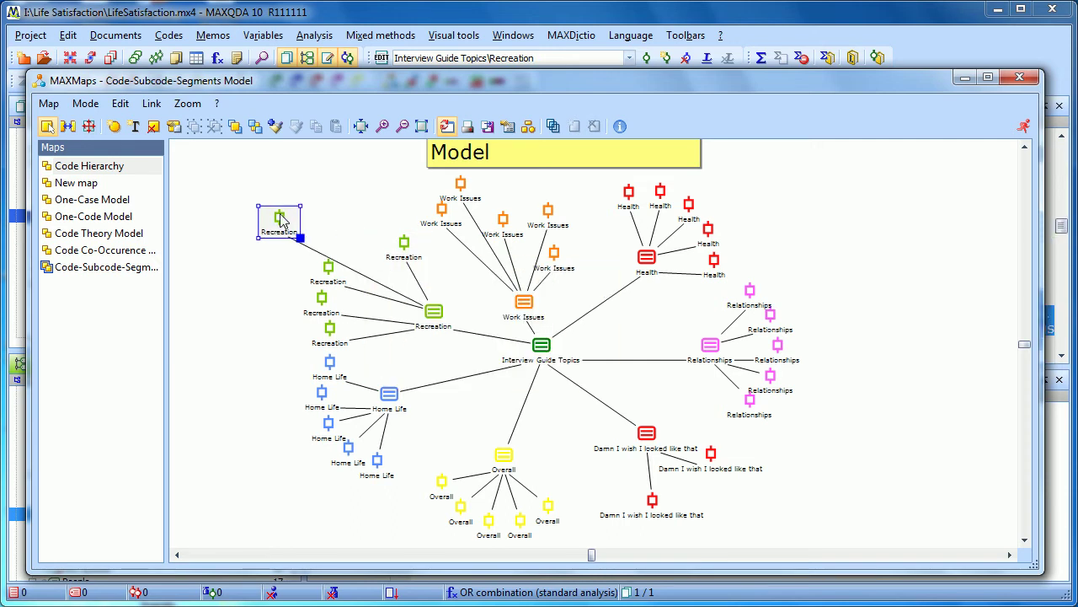
left_click(153, 127)
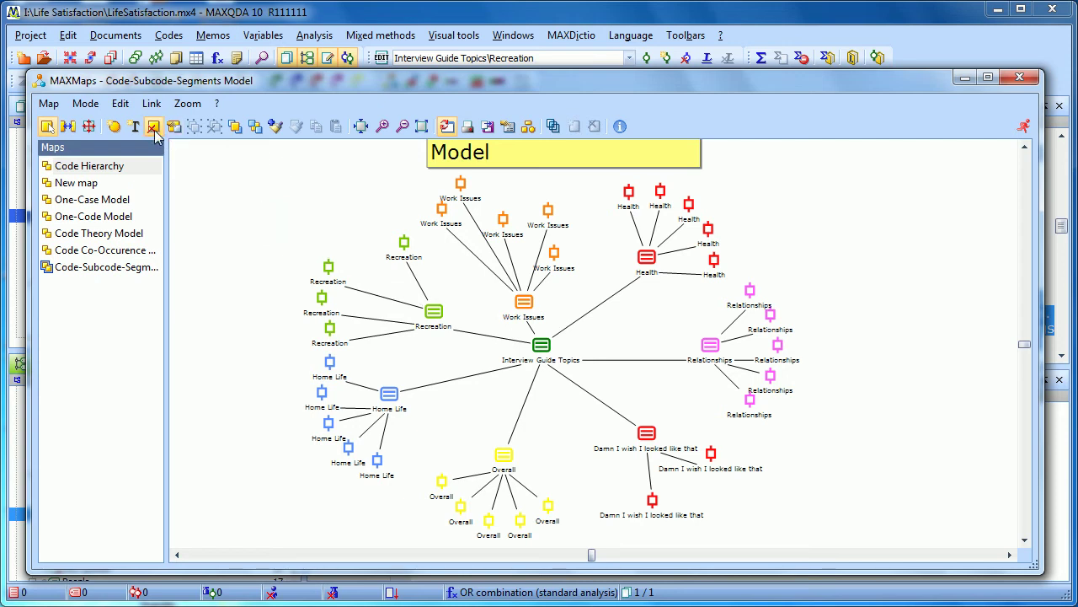
left_click(431, 313)
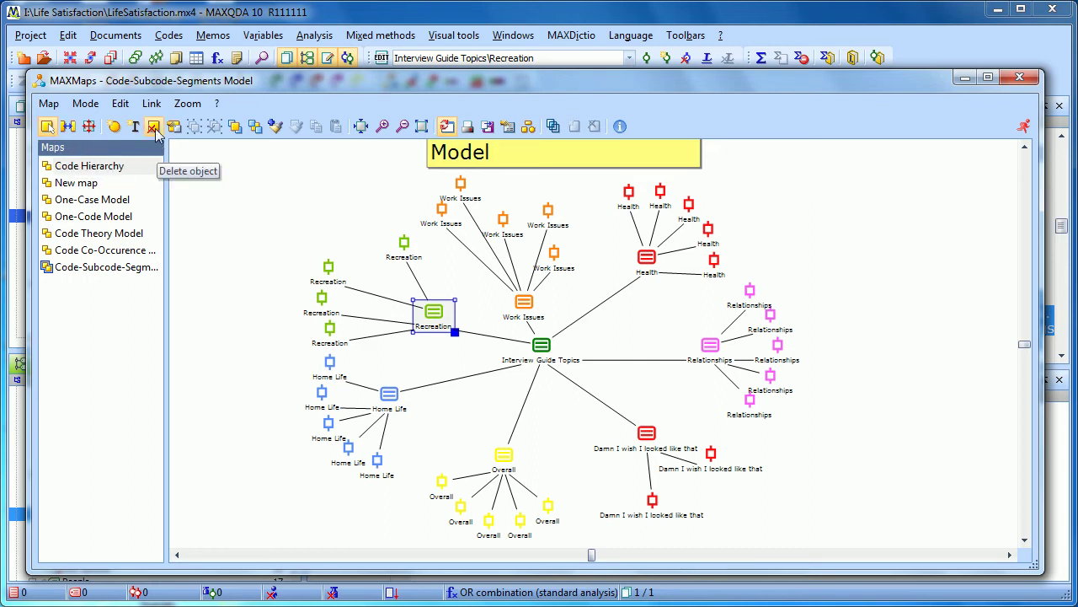
left_click(154, 128)
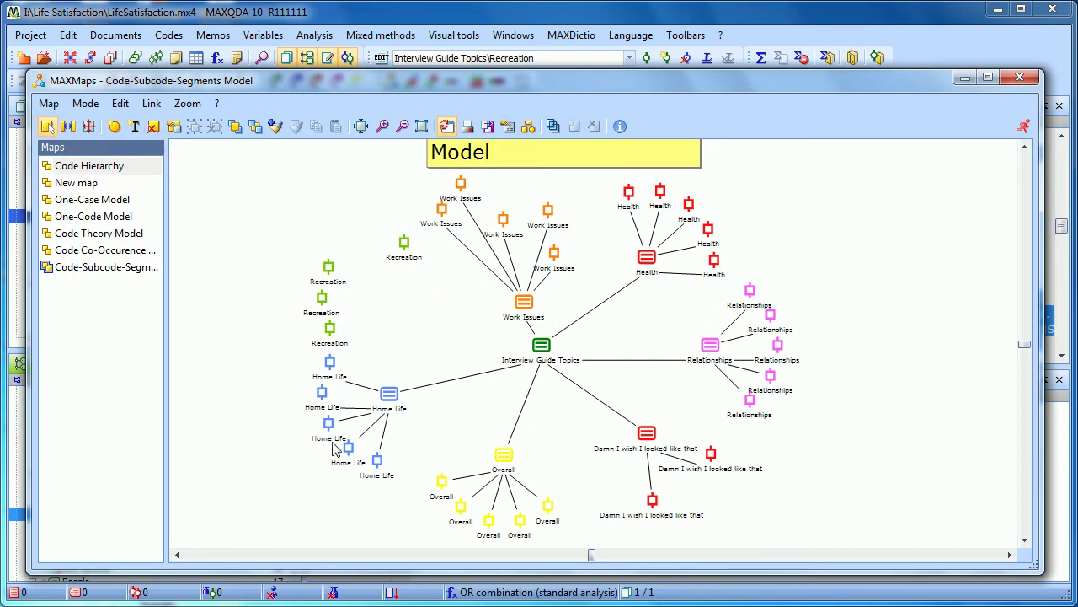
left_click_drag(281, 226, 444, 369)
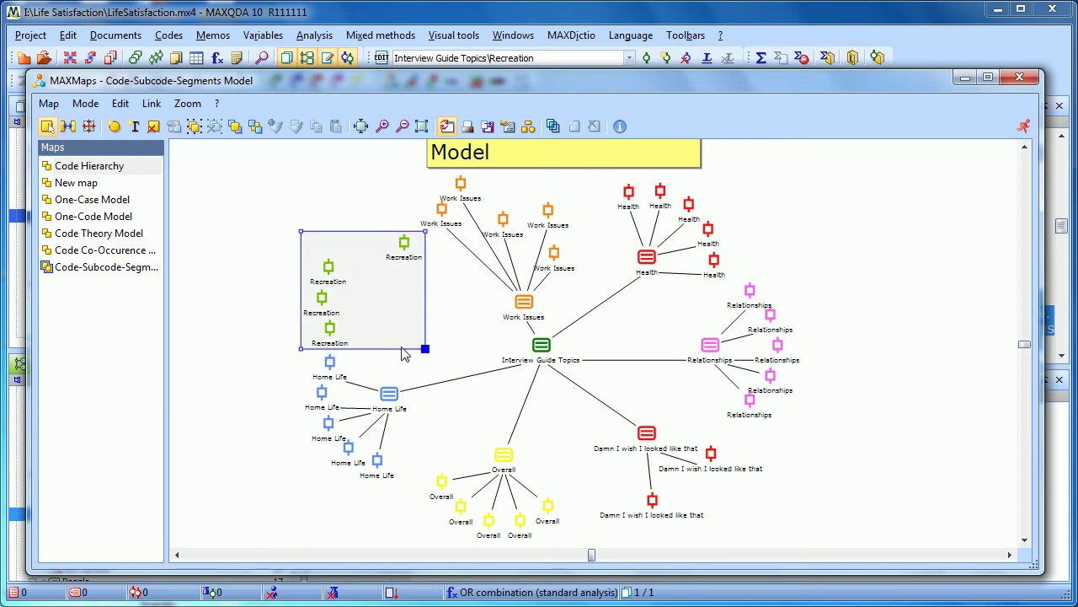
left_click(155, 131)
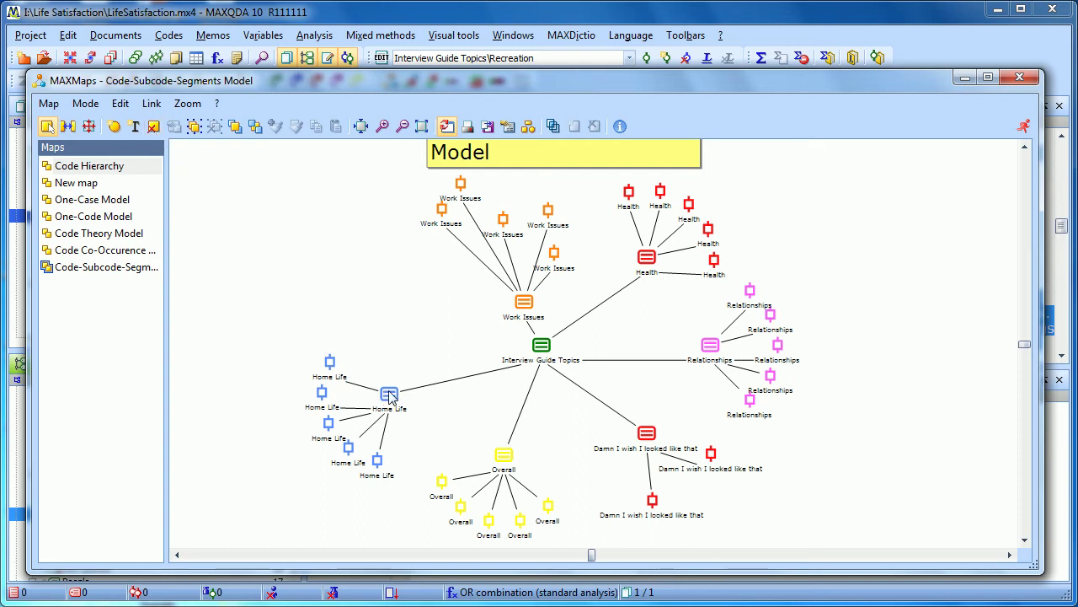
Spread the Home Life code and its segments apart so labels no longer overlap
left_click_drag(383, 396, 402, 338)
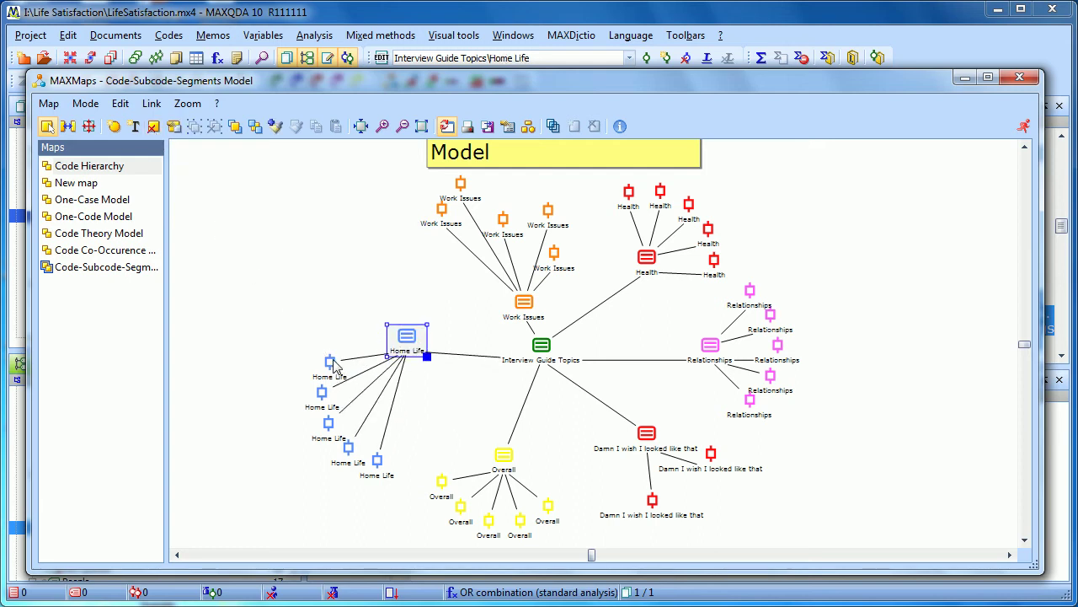
left_click_drag(334, 361, 345, 312)
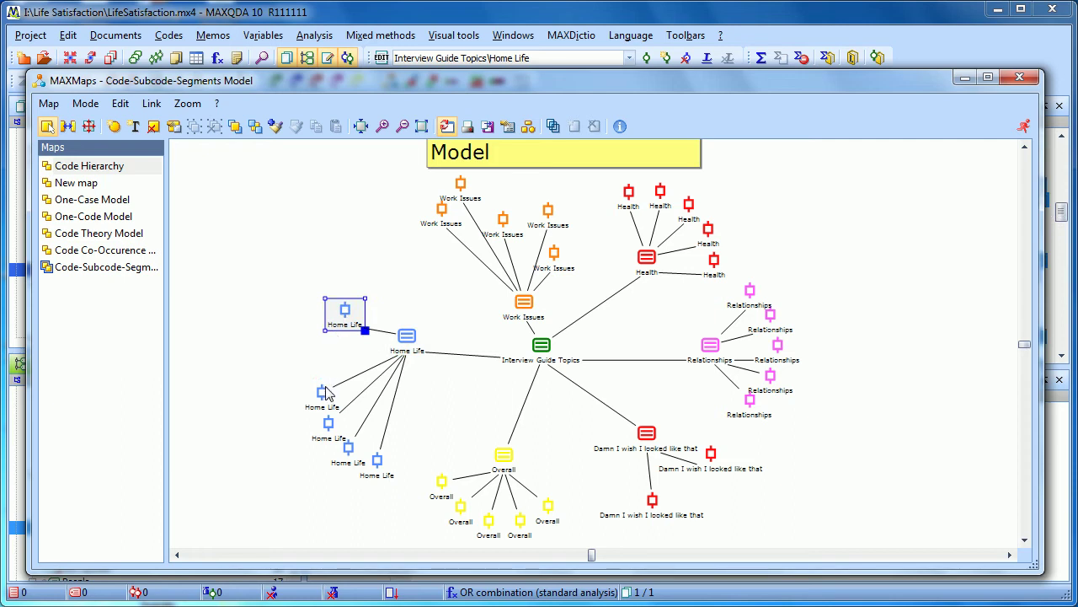
left_click_drag(327, 393, 344, 356)
left_click_drag(331, 423, 344, 404)
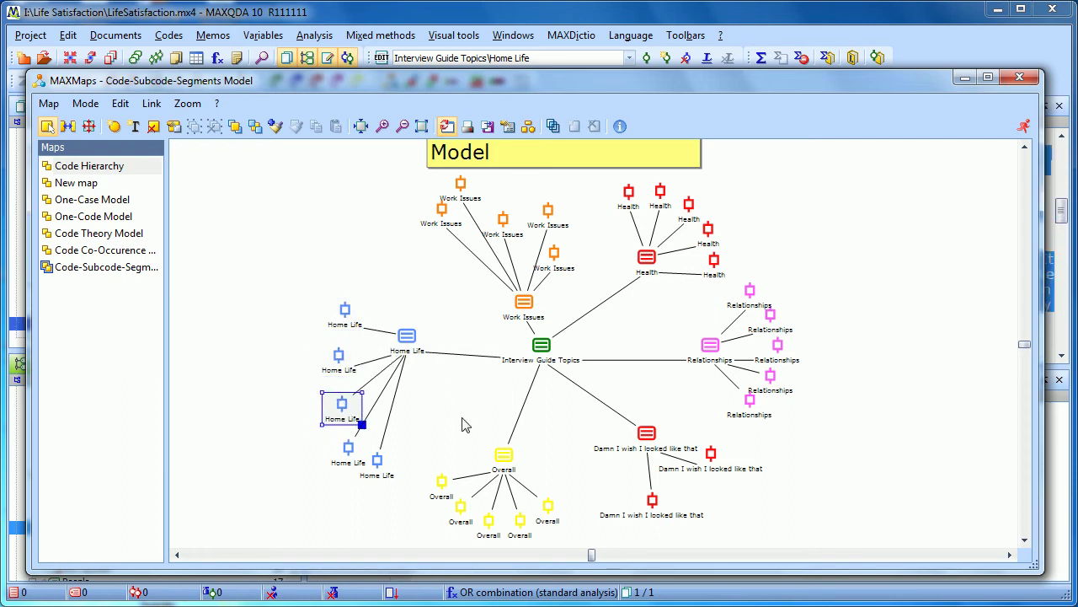
left_click(603, 363)
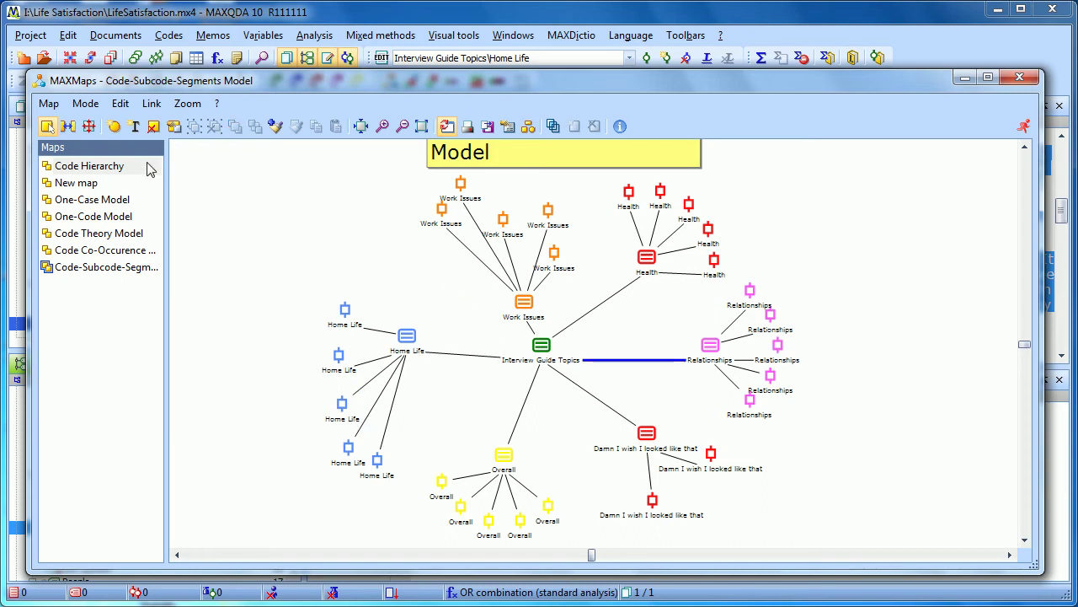
Give the Interview Guide Topics–Relationships link the <---> arrow style with line width 4
right_click(634, 367)
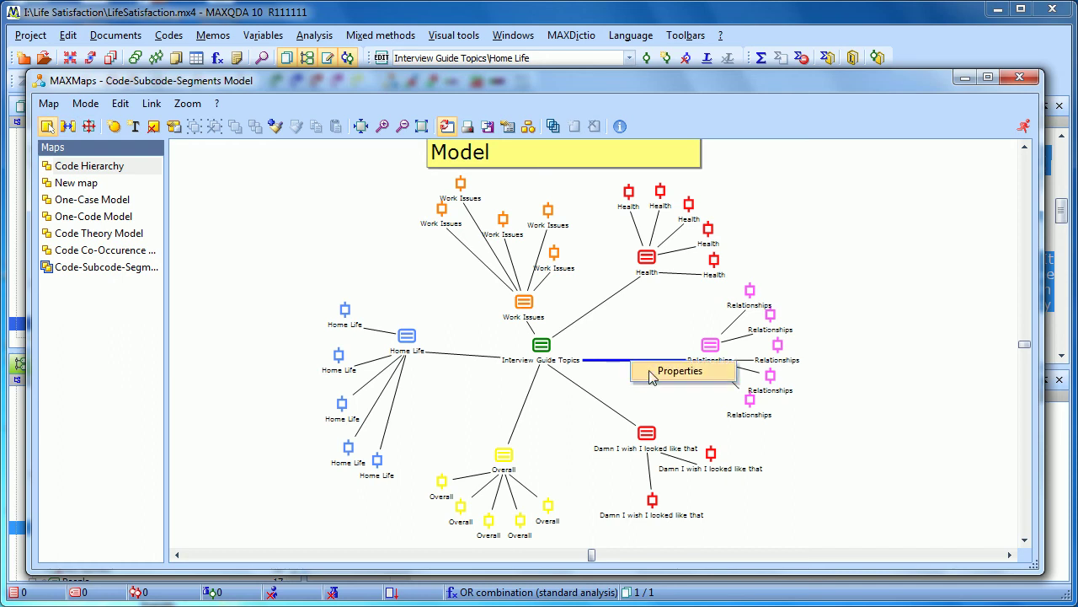
left_click(678, 372)
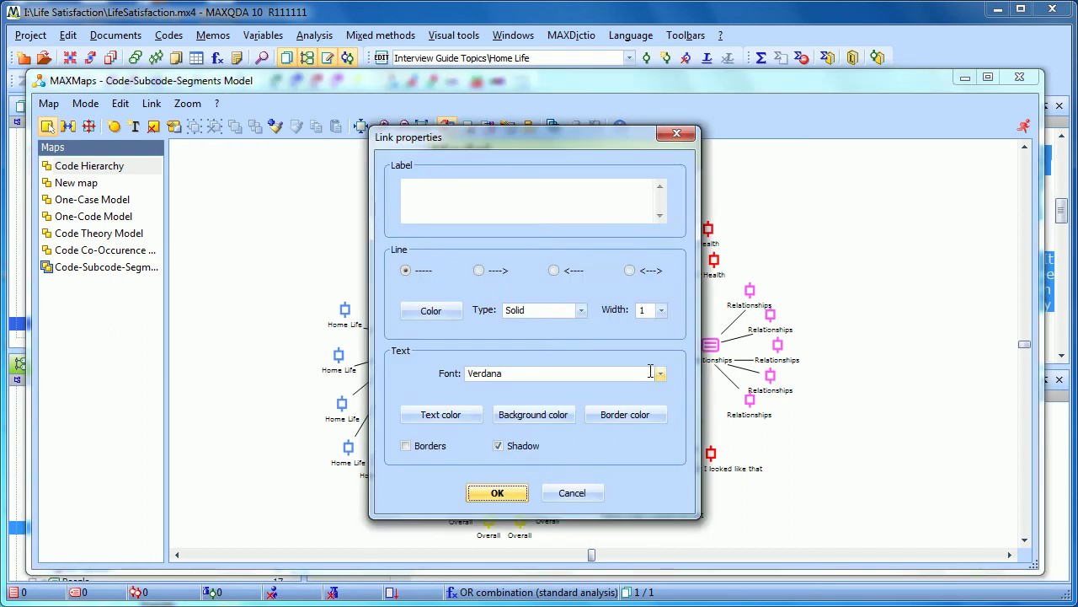
left_click(494, 217)
left_click(479, 271)
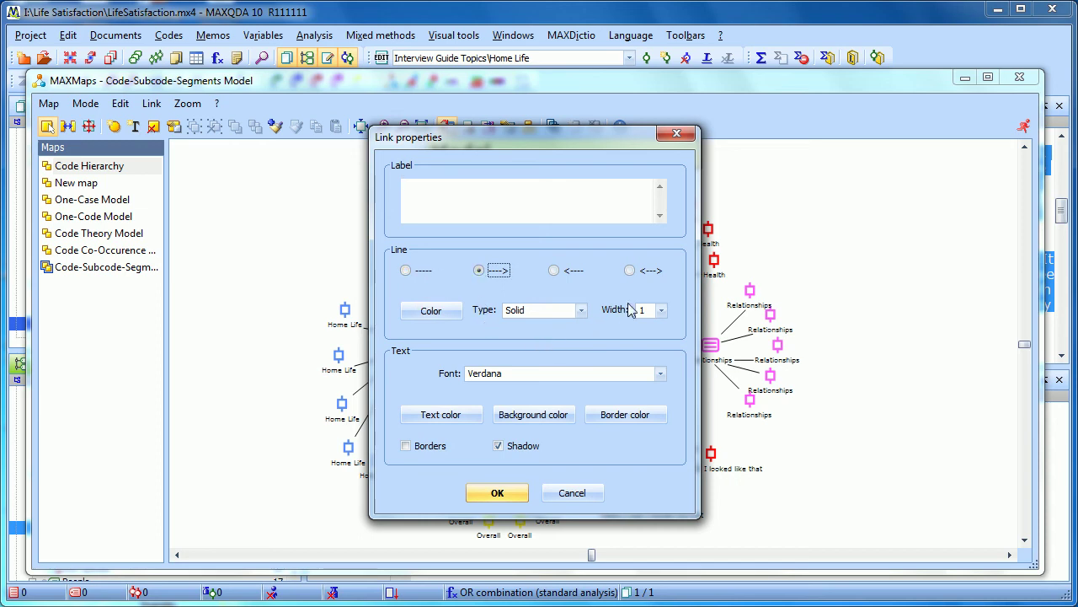
left_click(630, 271)
left_click(661, 311)
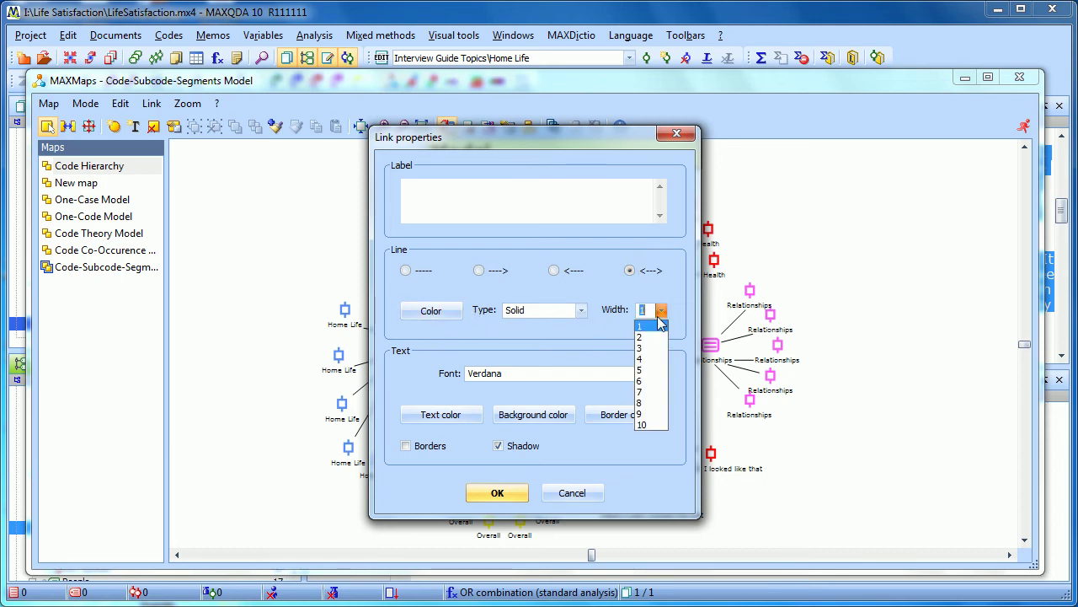
left_click(646, 362)
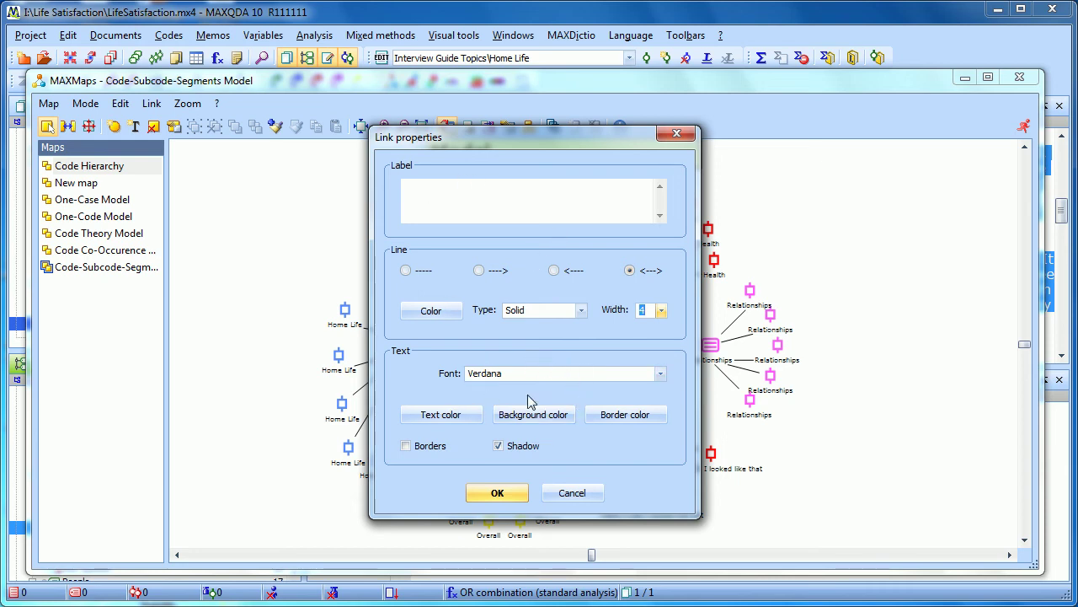
left_click(515, 495)
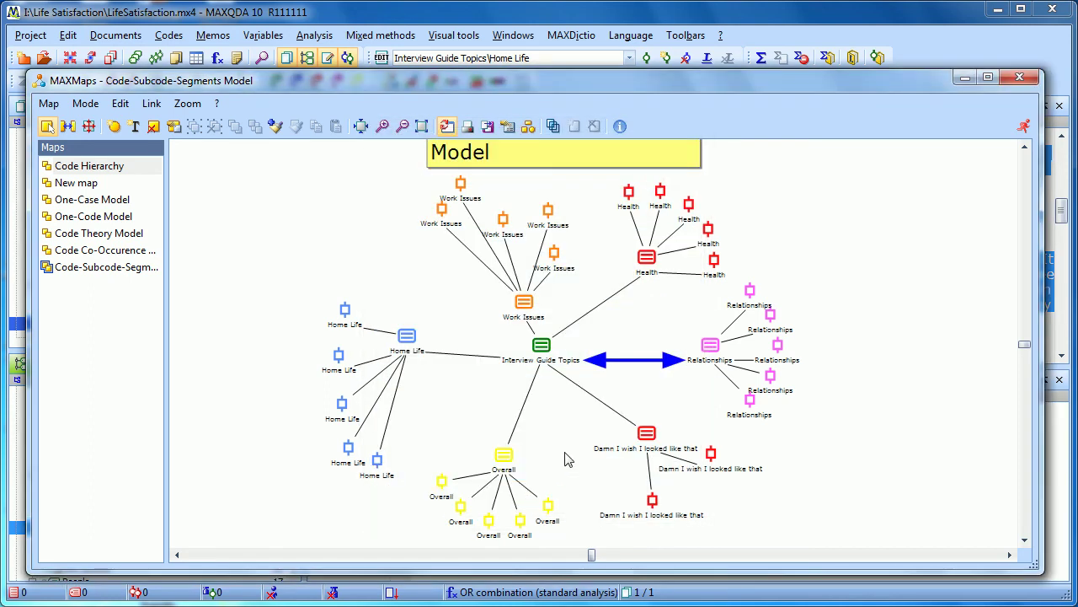
left_click(625, 399)
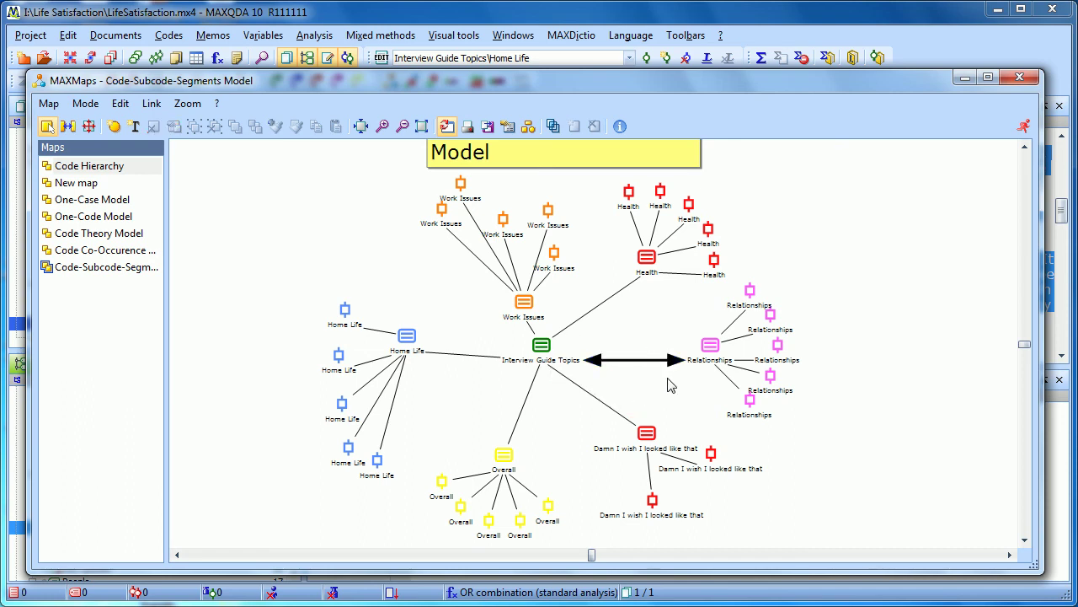